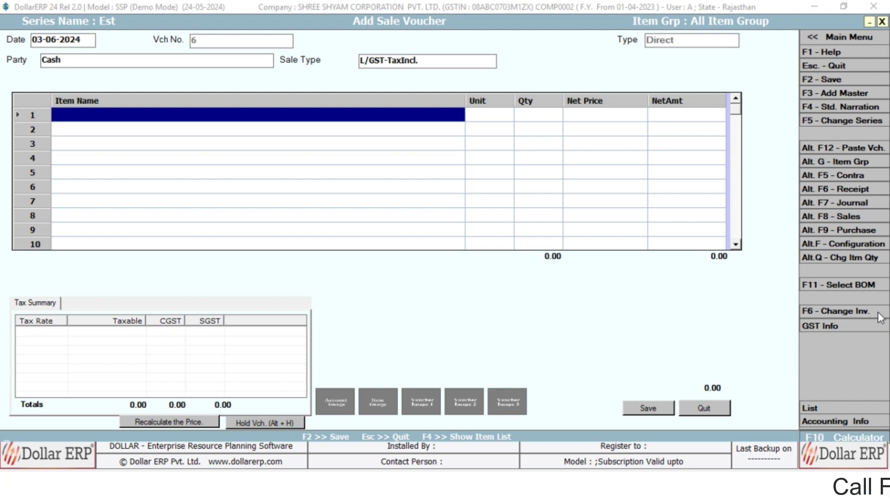
Step: View the add-item master form from the sale voucher to check its colours, and return to the main menu
key("F3")
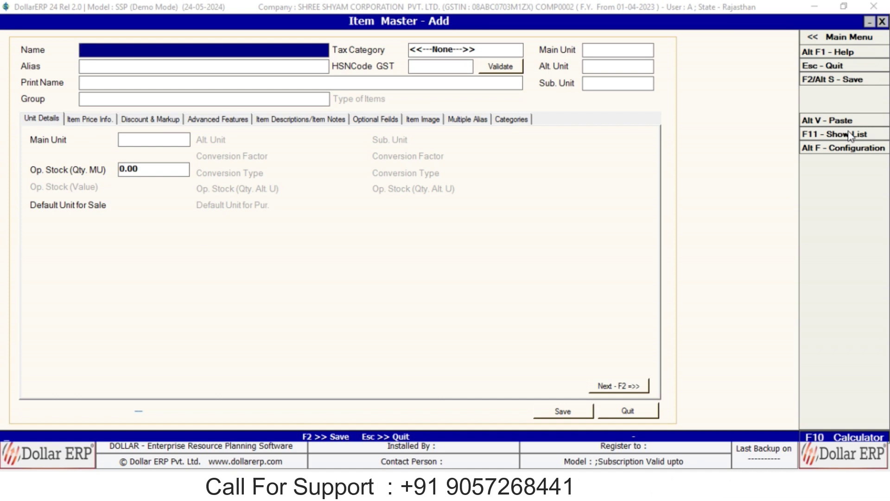
key("Escape")
key("Escape")
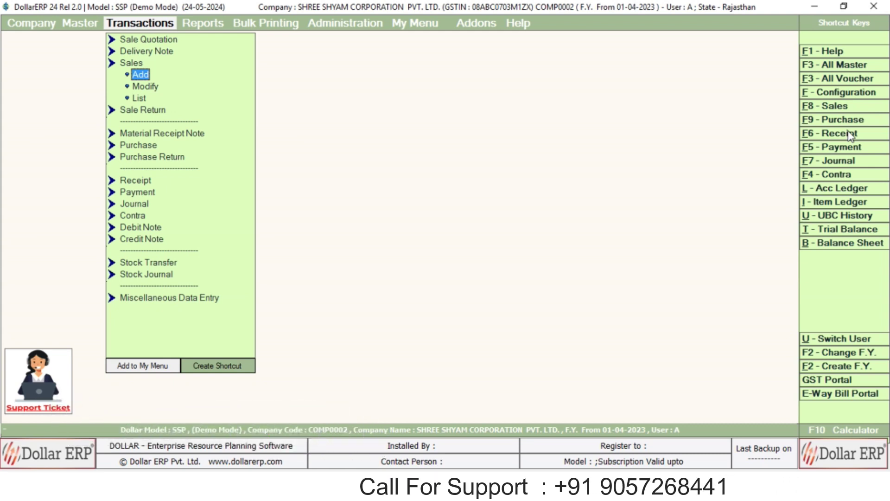
Step: Open the screen color theme configuration from the administration settings
key("Right")
key("Right")
key("Right")
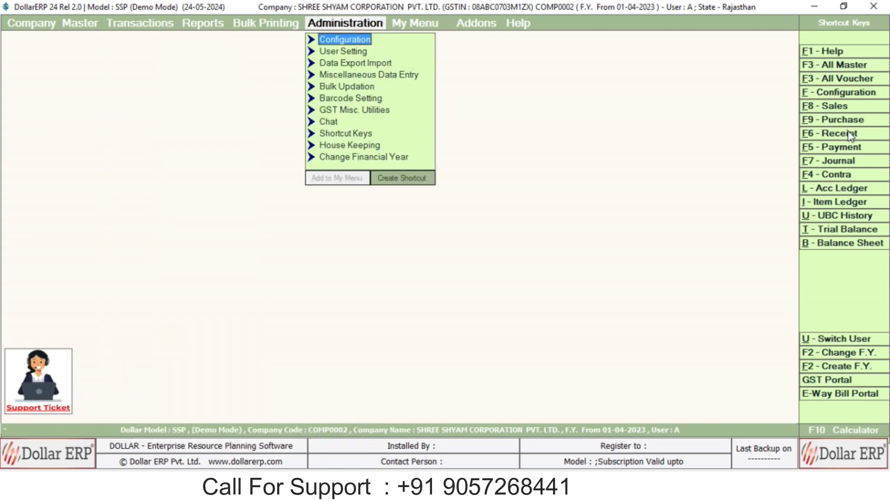
key("Return")
key("Down")
key("Down")
key("Down")
key("Down")
key("Down")
key("Down")
key("Down")
key("Down")
key("Down")
key("Down")
key("Down")
key("Down")
key("Down")
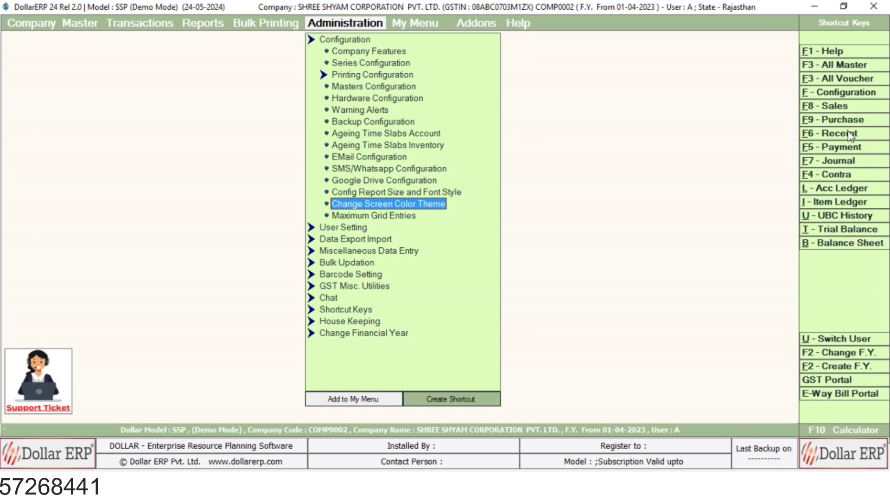
key("Return")
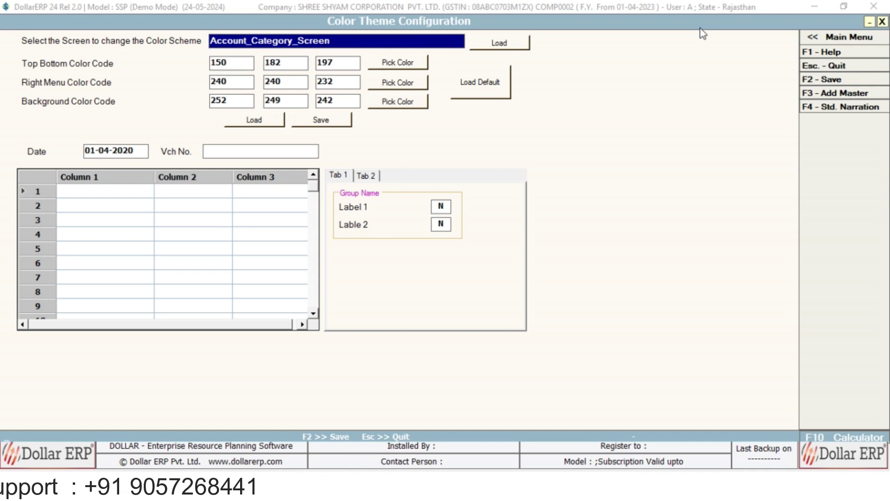
Step: Choose Account_Screen as the screen to recolour and load its current color scheme
type("acc")
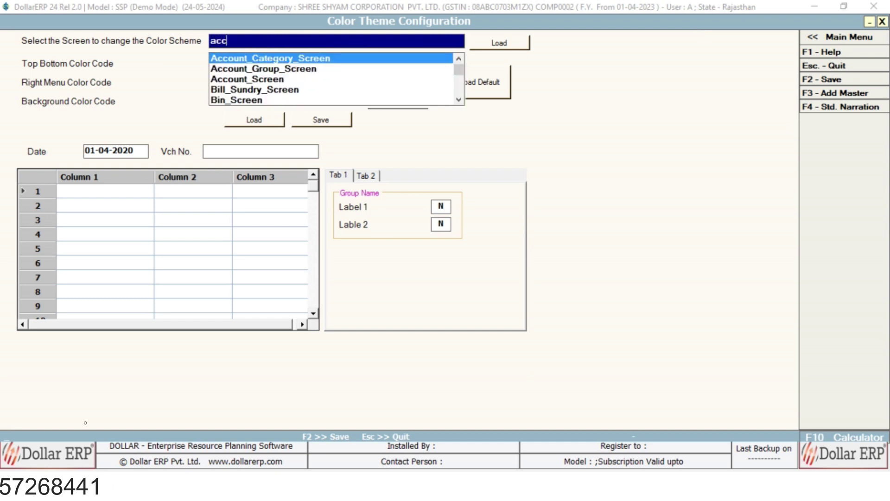
key("Down")
key("Down")
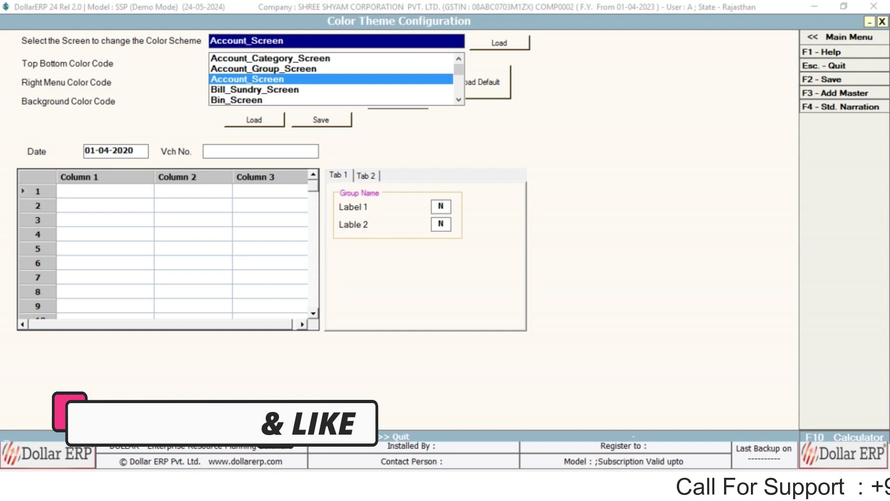
key("Return")
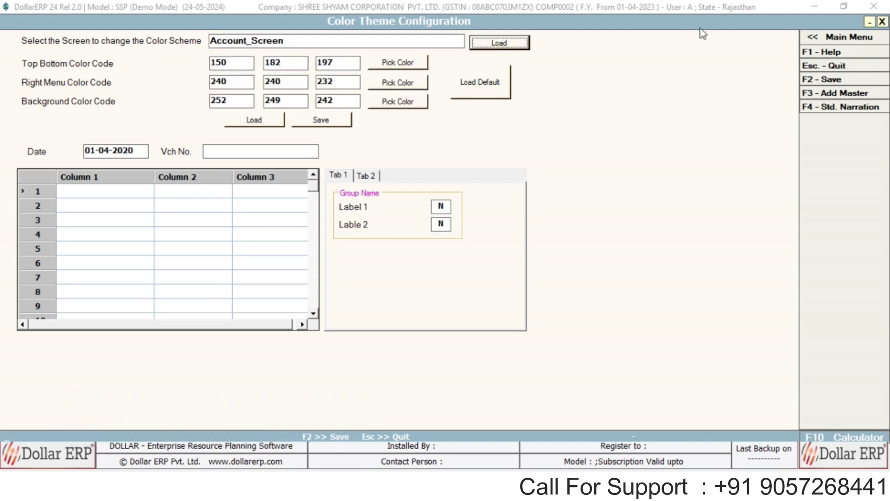
key("Return")
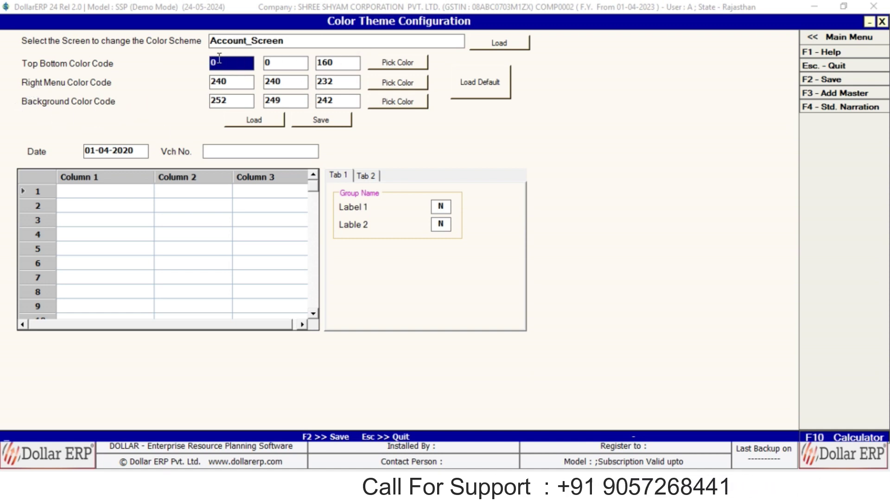
Step: Try black as the top and bottom color, and replace it with teal (64, 128, 128)
left_click(395, 65)
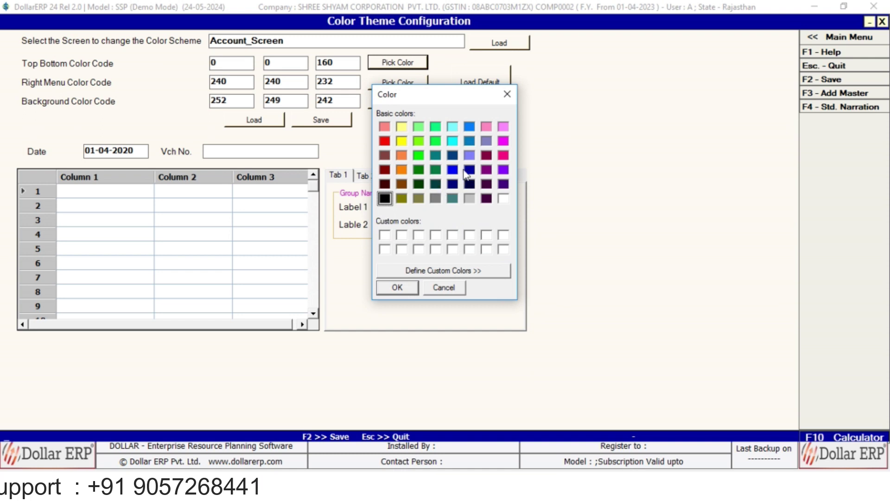
left_click(471, 274)
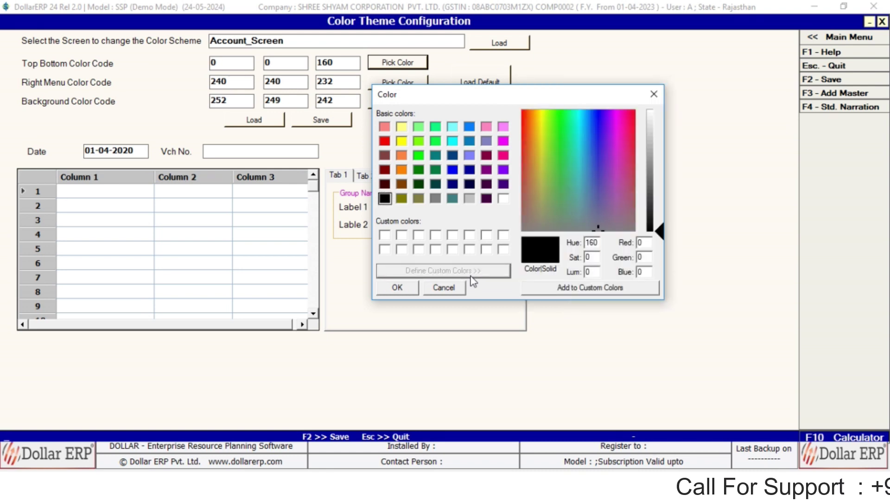
key("Return")
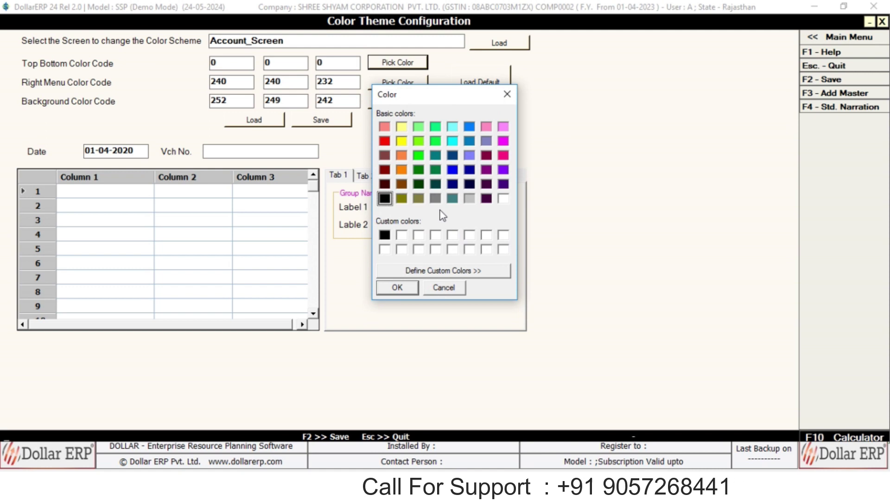
left_click(453, 198)
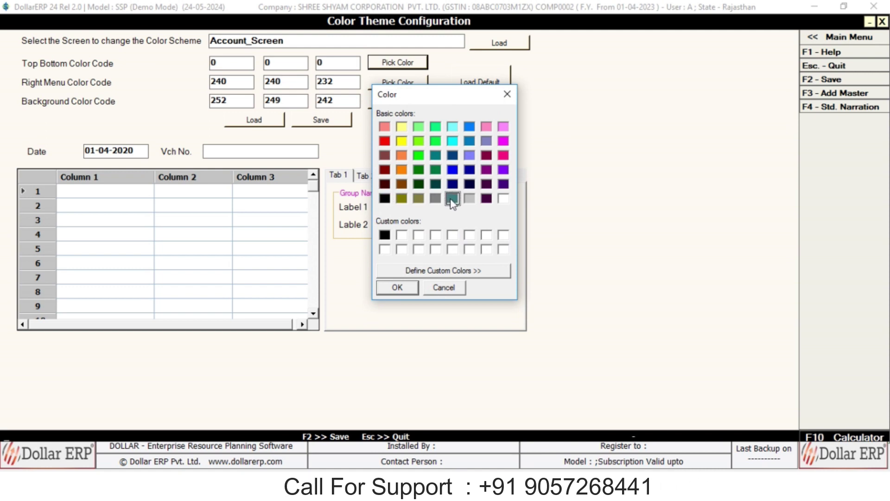
left_click(398, 287)
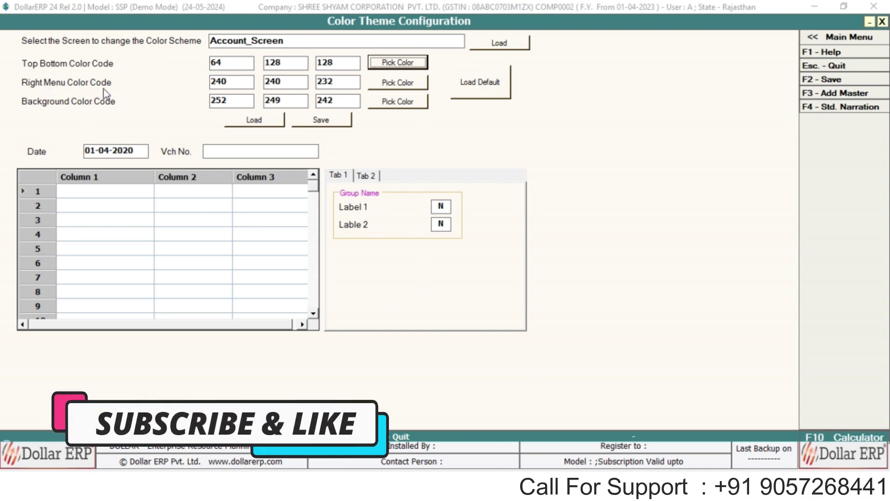
Step: Set the right menu color to grey (192, 192, 192)
left_click(397, 82)
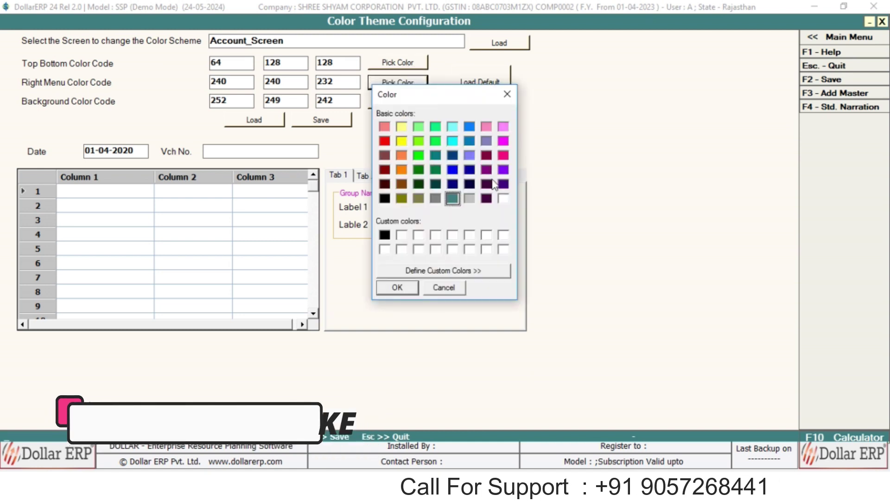
left_click(470, 199)
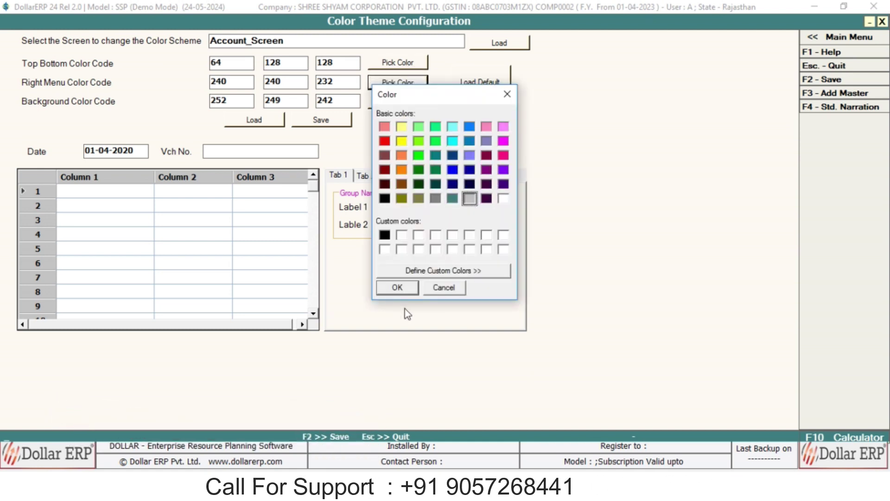
left_click(398, 287)
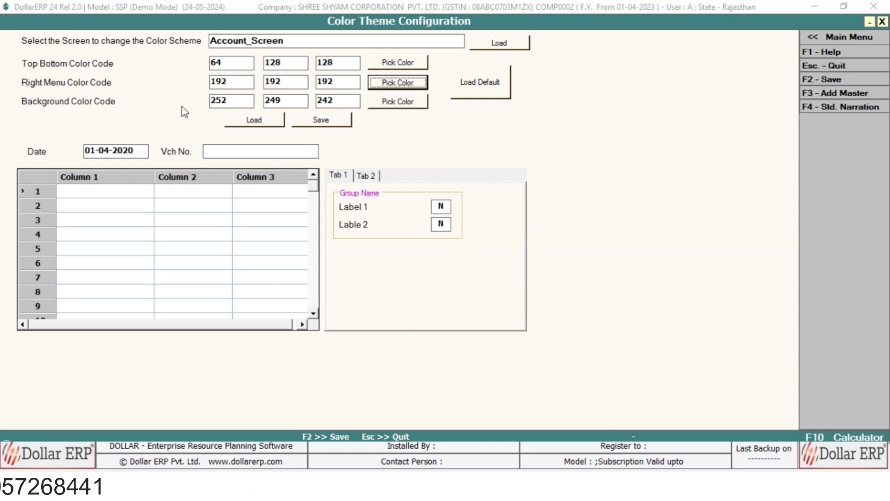
Step: Try a white background color, and replace it with light yellow (255, 255, 128)
left_click(399, 103)
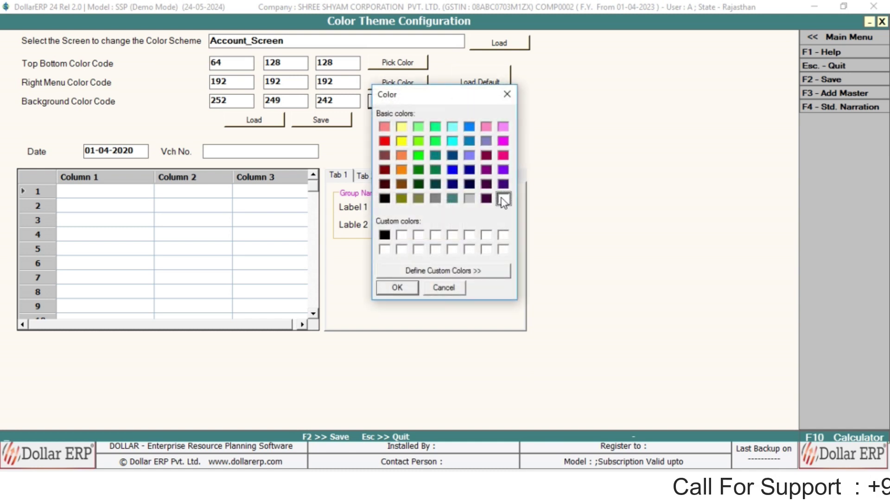
left_click(505, 200)
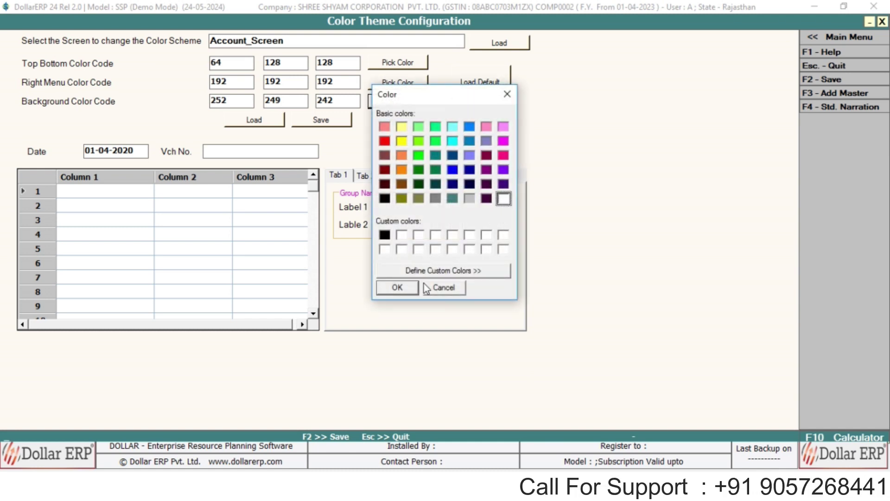
left_click(392, 289)
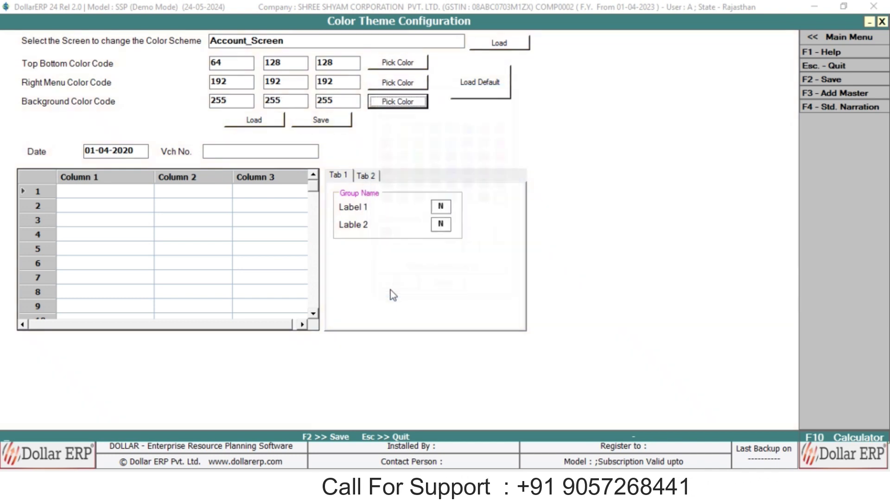
left_click(399, 103)
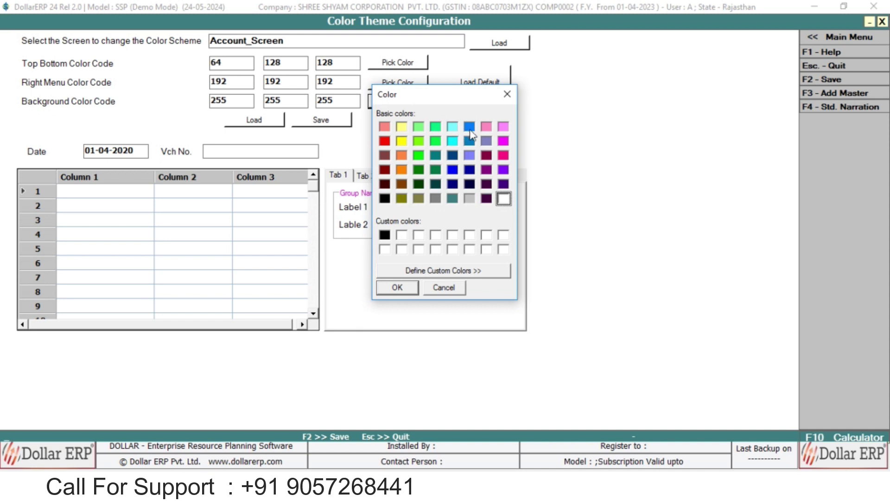
double_click(401, 126)
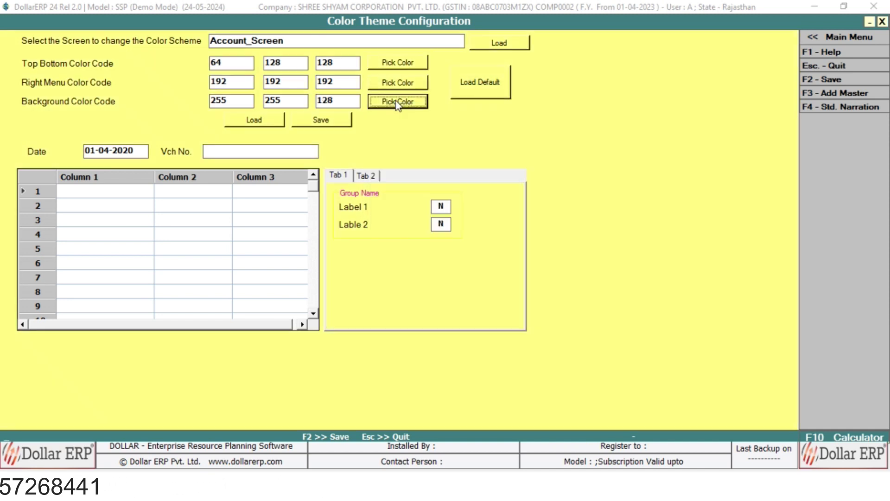
Step: Set the background color to a very light cyan (240, 255, 255) by lightening the basic cyan
left_click(398, 103)
left_click(453, 127)
left_click(444, 271)
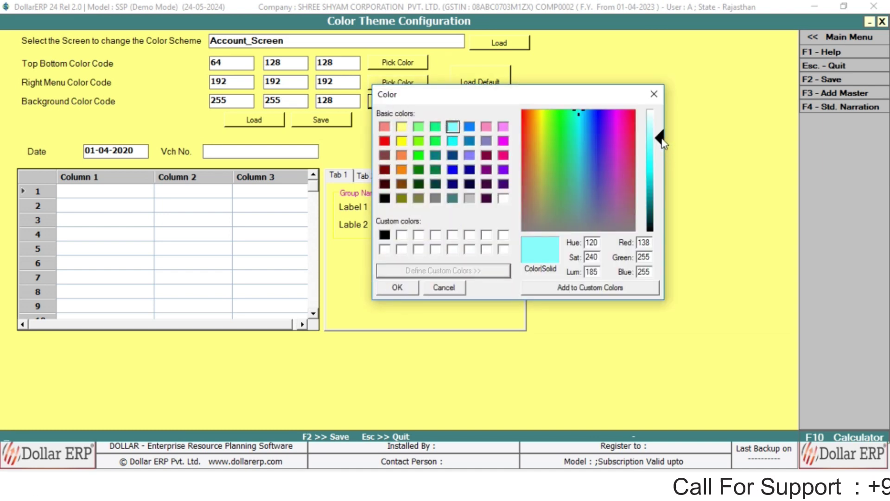
left_click_drag(662, 134, 662, 119)
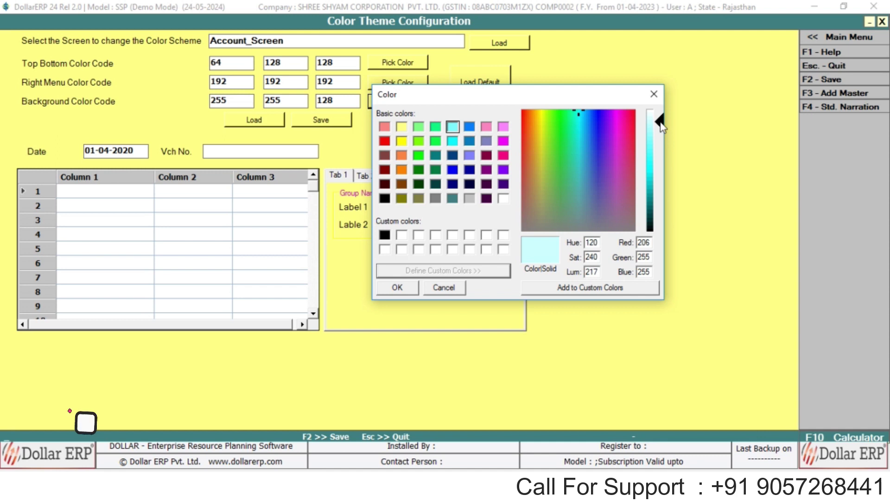
left_click(397, 287)
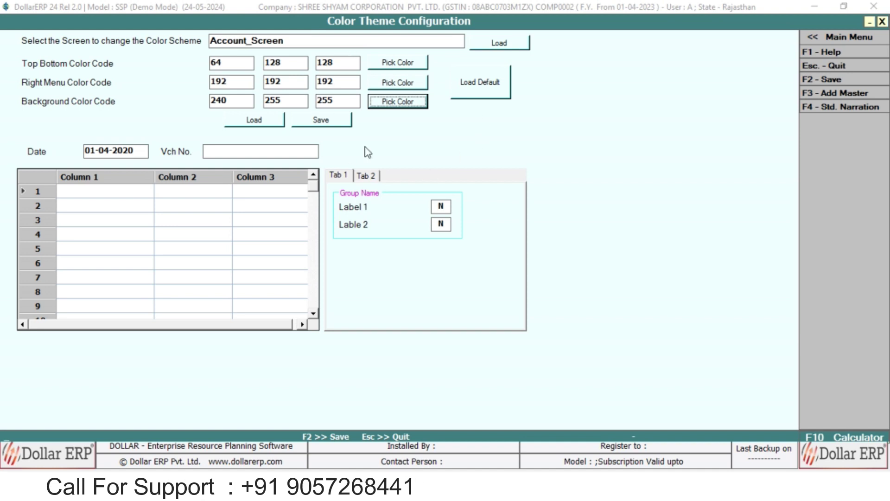
Step: Restore the default color scheme and set the top and bottom color to blue (0, 0, 255)
left_click(487, 92)
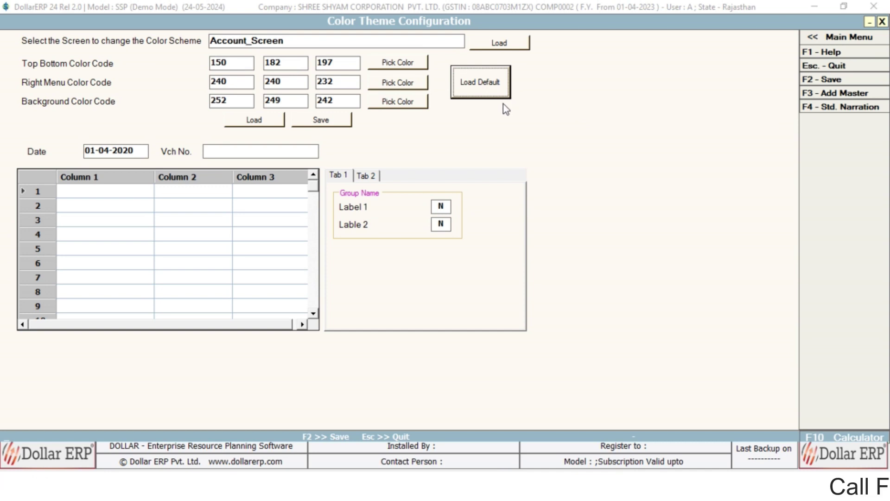
left_click(391, 63)
left_click(453, 171)
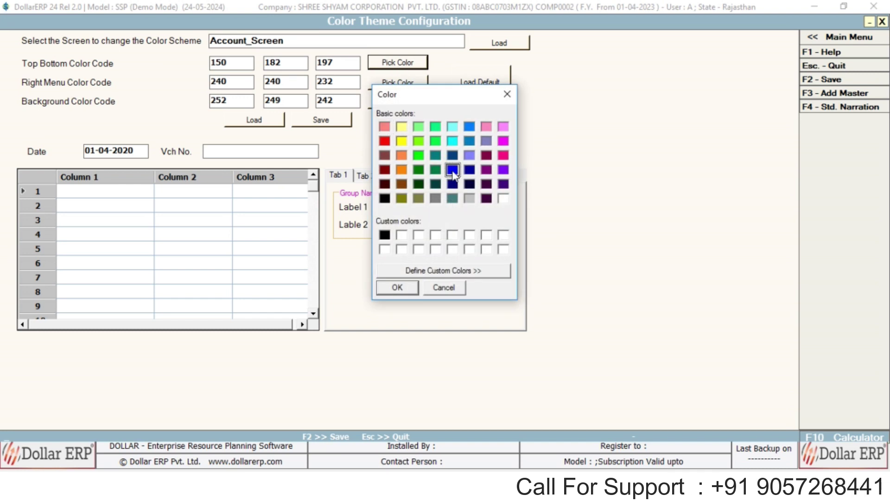
left_click(403, 288)
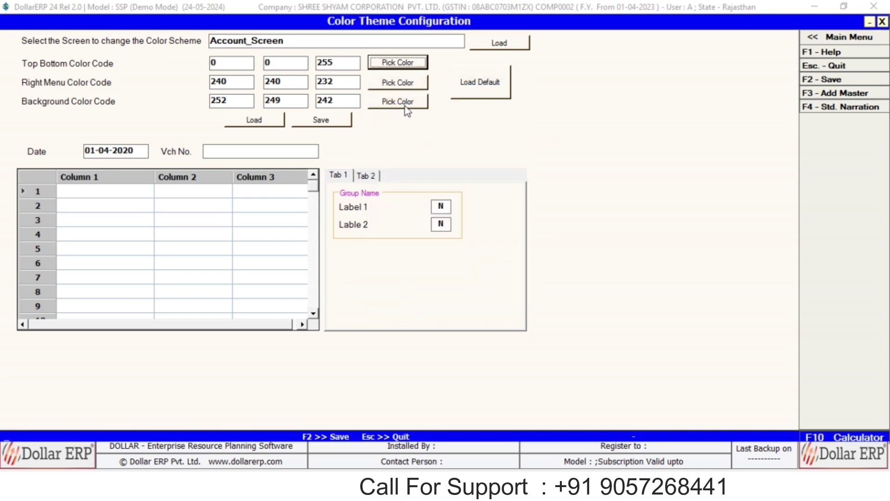
Step: Set the right menu color to grey (192, 192, 192) and save the Account_Screen color scheme
left_click(397, 82)
left_click(469, 198)
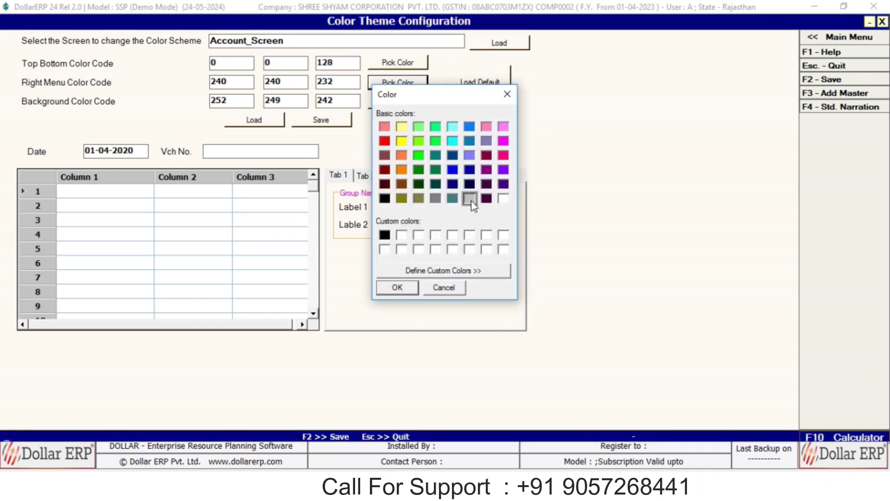
left_click(403, 287)
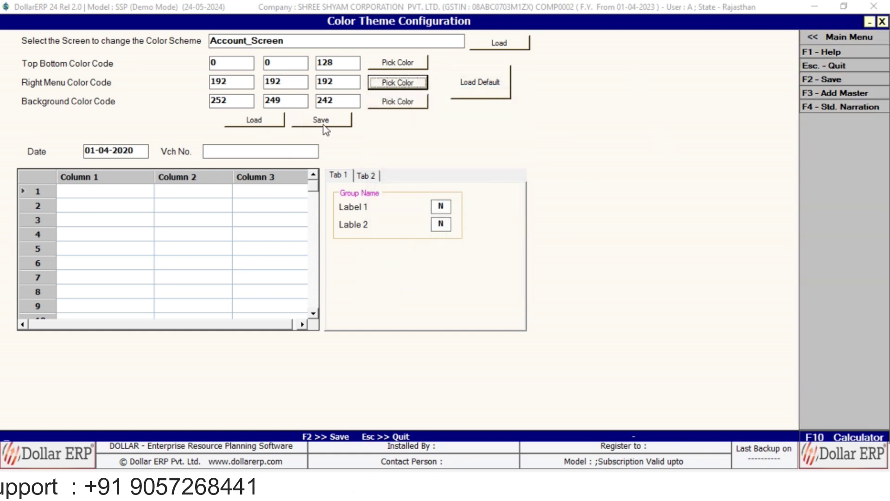
left_click(340, 123)
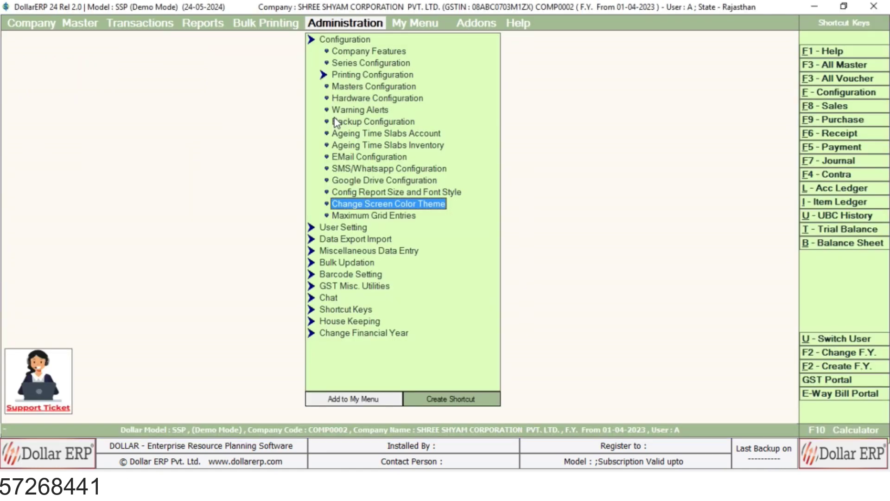
Step: View the add-account master form to check its new colors, and close it
key("Left")
key("Left")
key("Left")
key("Left")
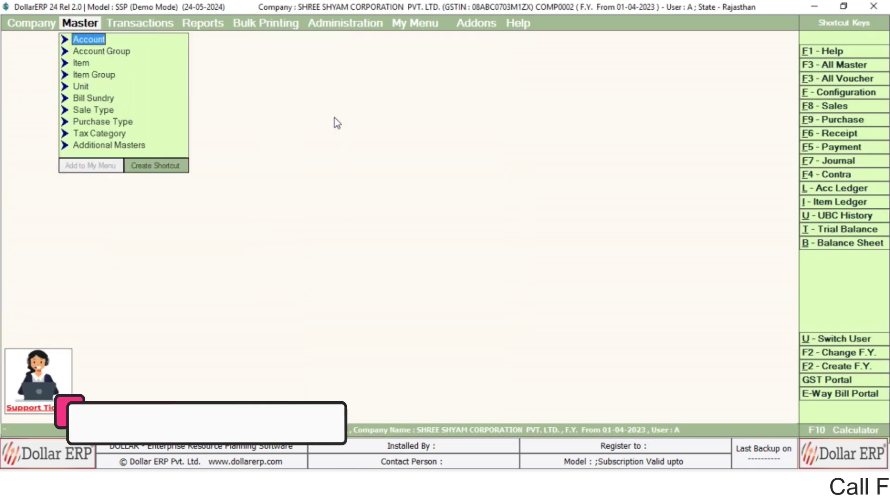
key("Right")
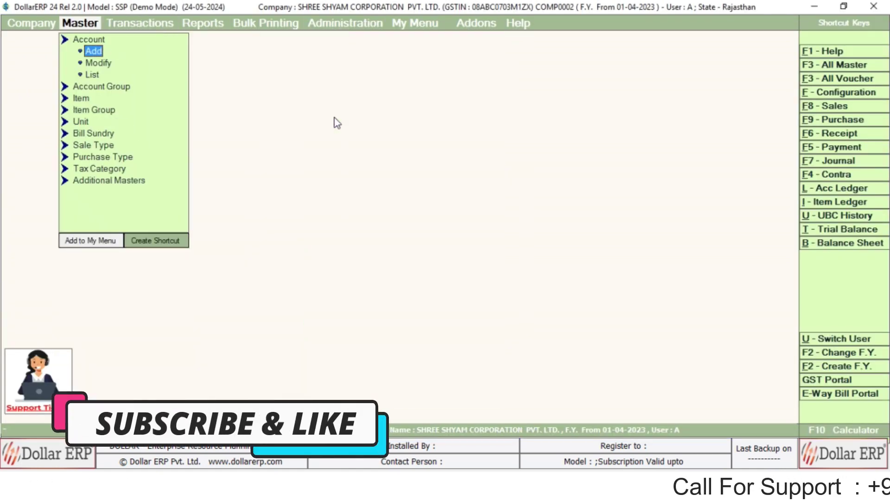
key("Return")
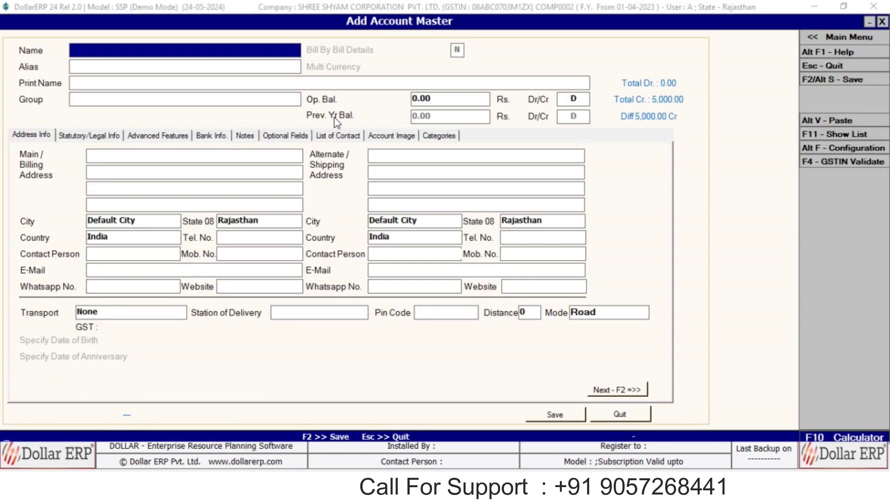
key("Escape")
Step: View a new sale voucher in the Est series to check its current screen colors, and close it
key("Right")
key("Down")
key("Down")
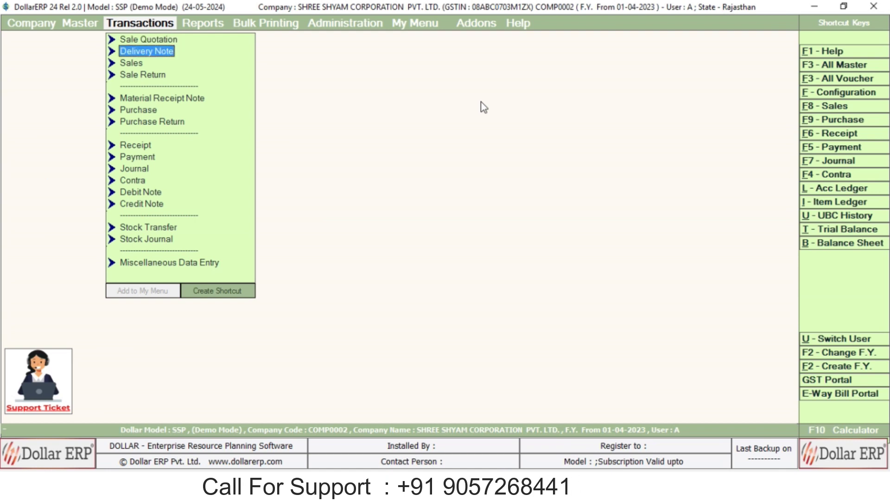
key("Return")
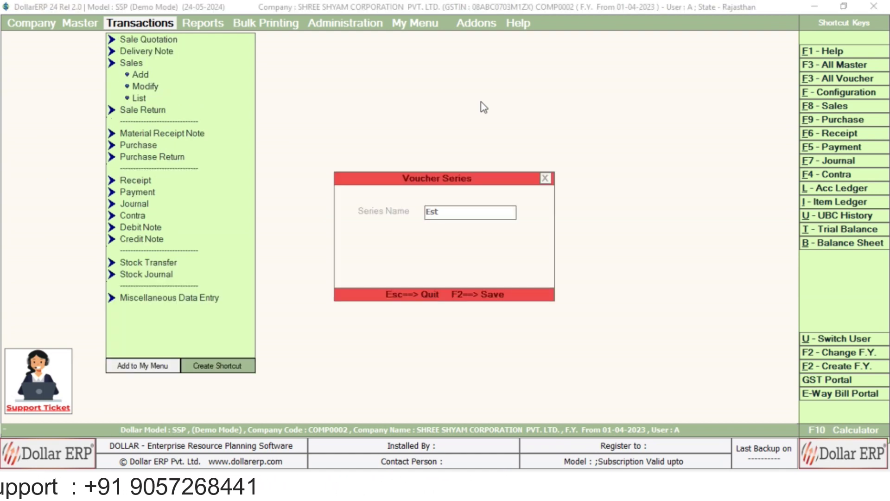
key("Return")
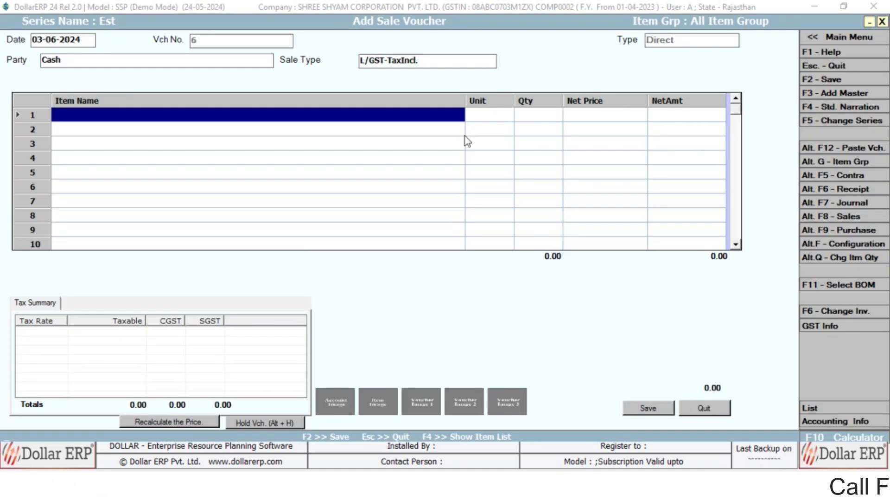
key("Escape")
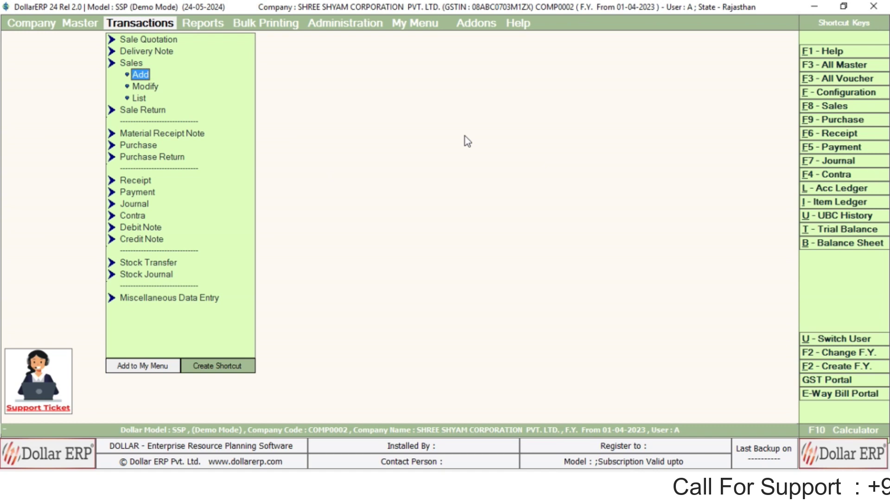
Step: Open the screen color theme configuration and load the color scheme of Sales_Screen
key("Right")
key("Right")
key("Right")
key("Return")
key("Down")
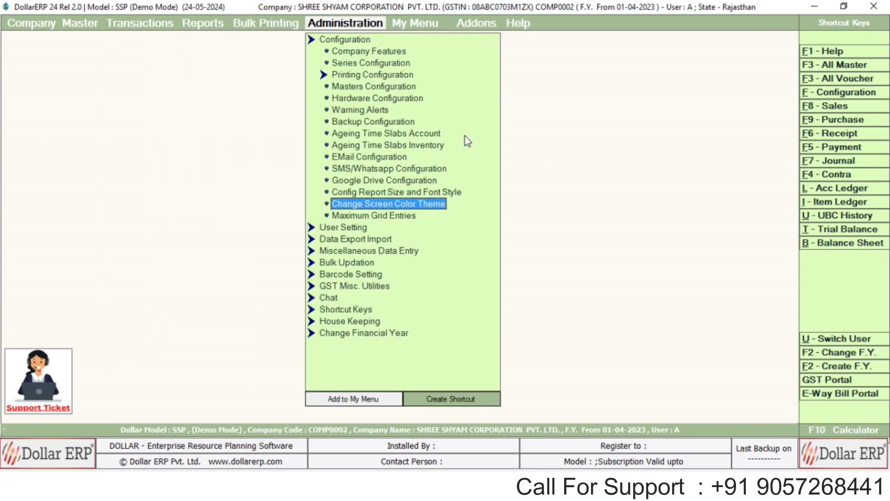
key("Return")
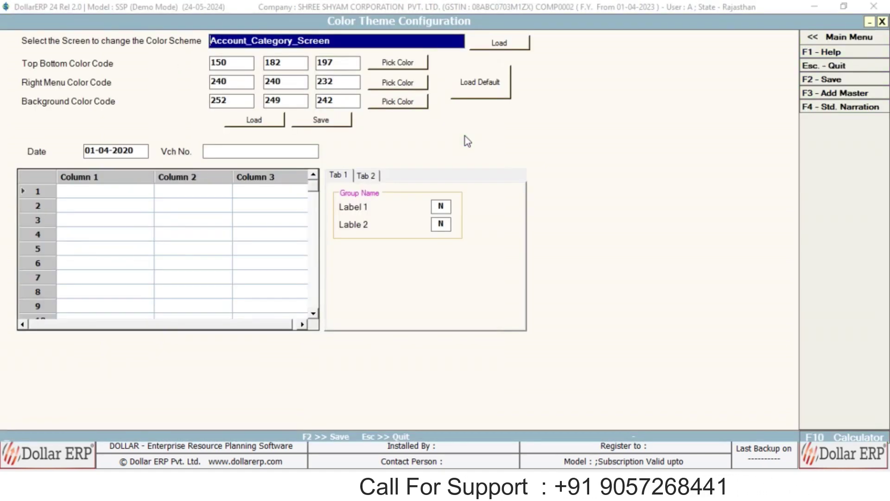
type("Sales")
key("Return")
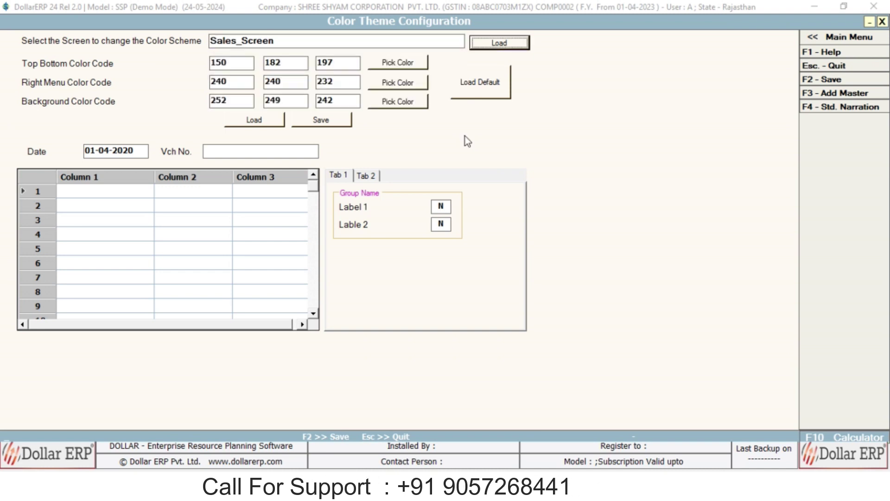
key("Return")
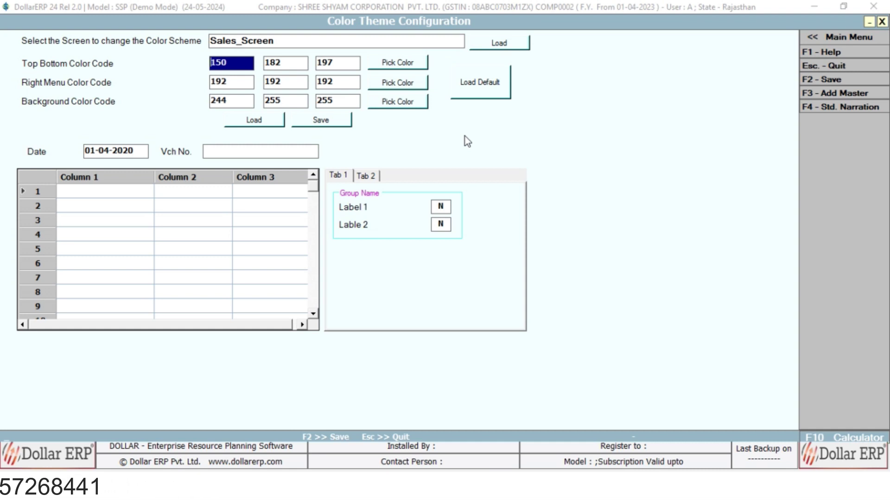
Step: Set the top and bottom color to light blue (128, 128, 255), keep the right menu grey (192, 192, 192), and save the Sales_Screen scheme
left_click(390, 64)
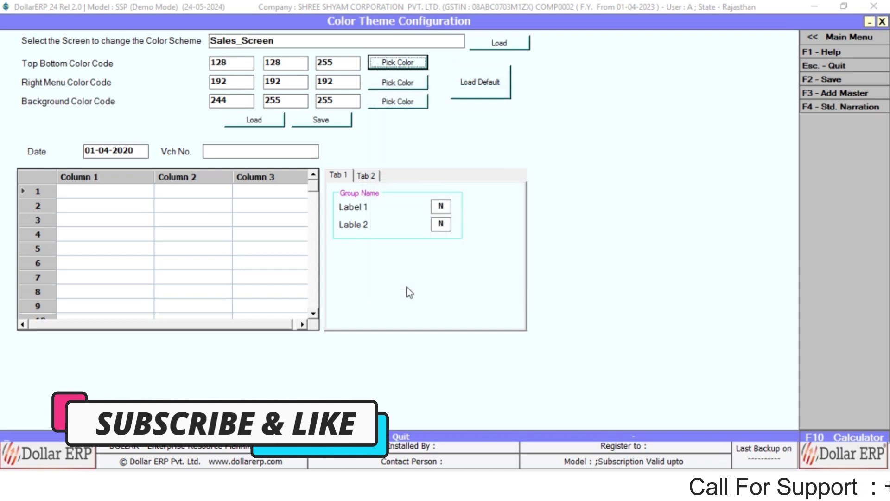
left_click(398, 83)
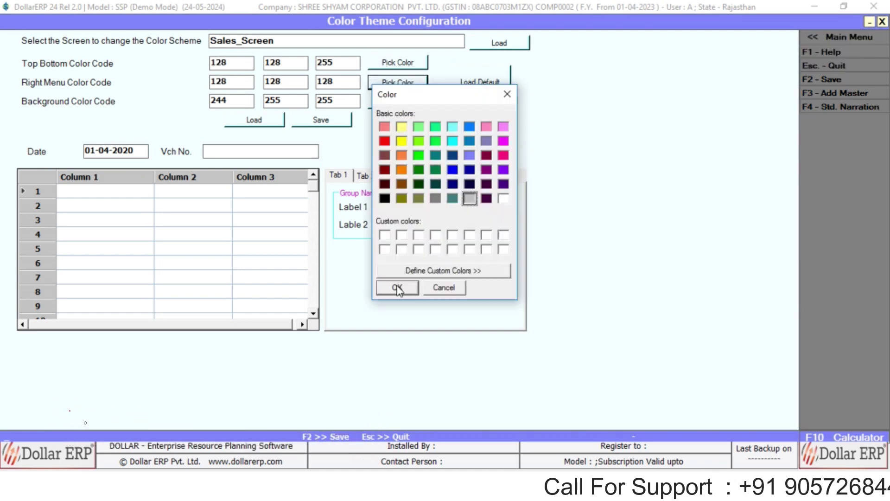
left_click(398, 288)
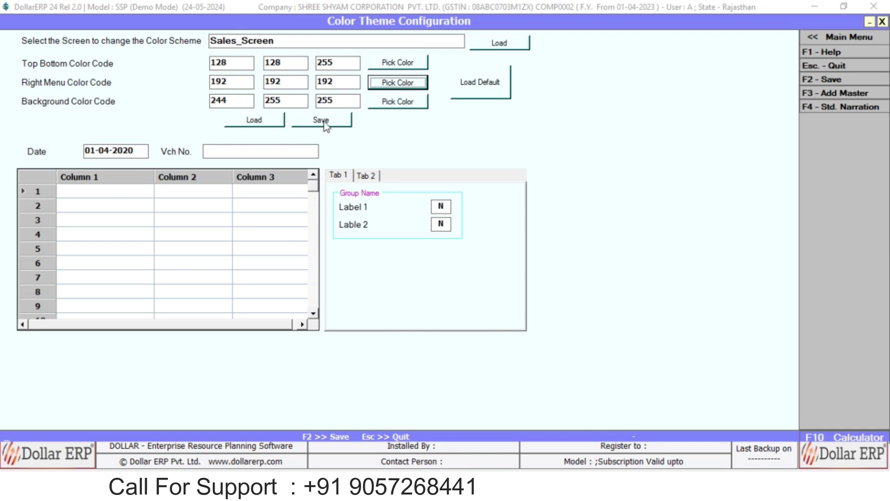
left_click(343, 121)
Step: View a new sale voucher to check the saved Sales_Screen colors, and close it
key("Left")
key("Left")
key("Left")
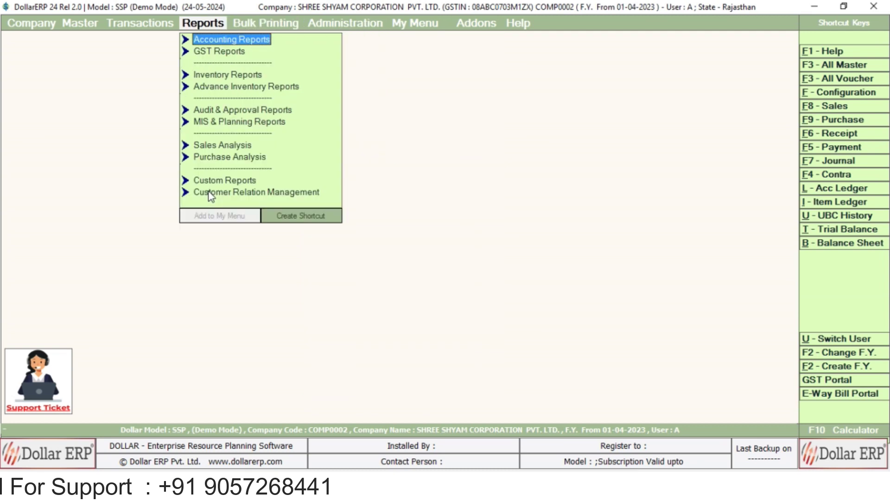
key("Down")
key("Down")
key("Return")
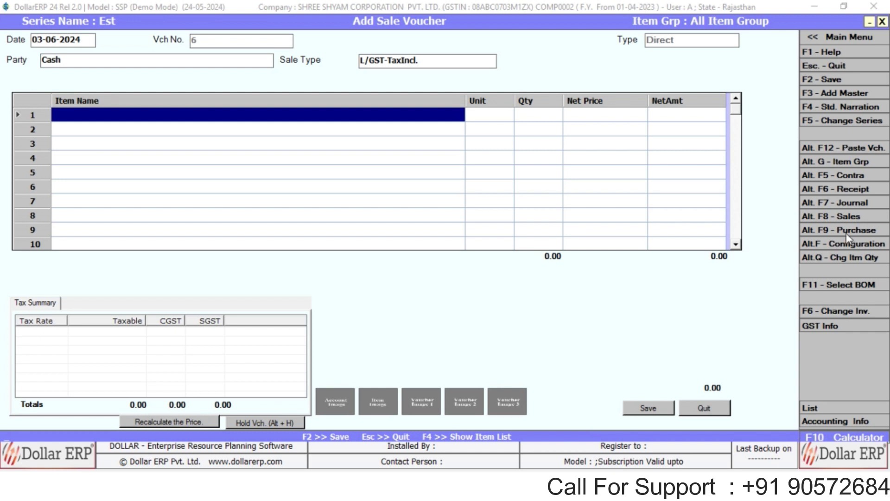
key("Escape")
Step: Expand the purchase transactions and go to the entry for adding a purchase voucher
key("Down")
key("Down")
key("Down")
key("Down")
key("Down")
key("Return")
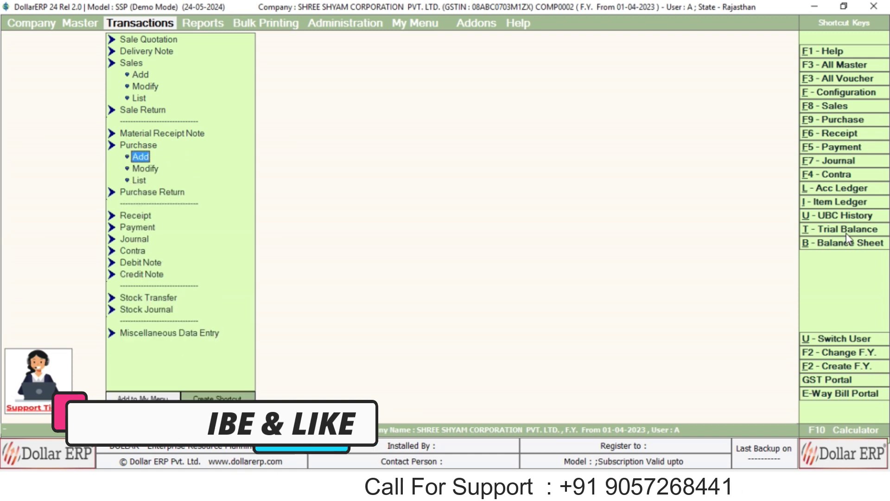
Step: Reopen the screen color theme configuration and choose Sales_Screen as the screen to change
key("Up")
key("Up")
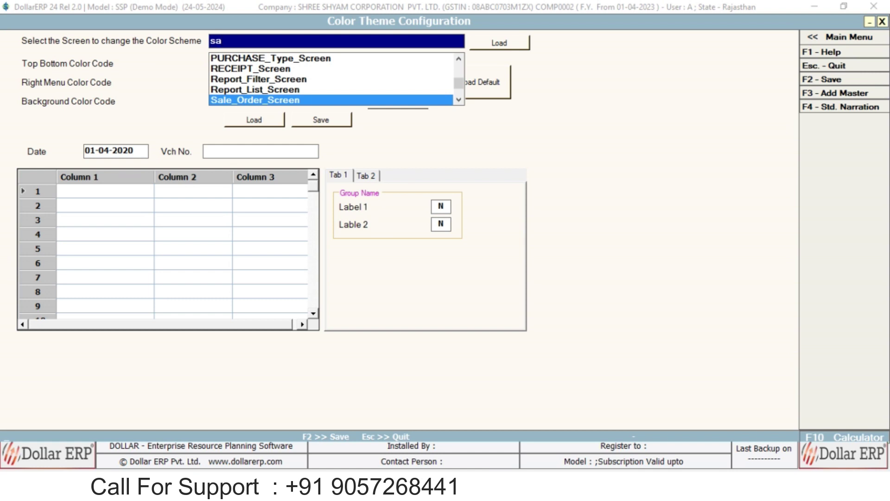
key("Up")
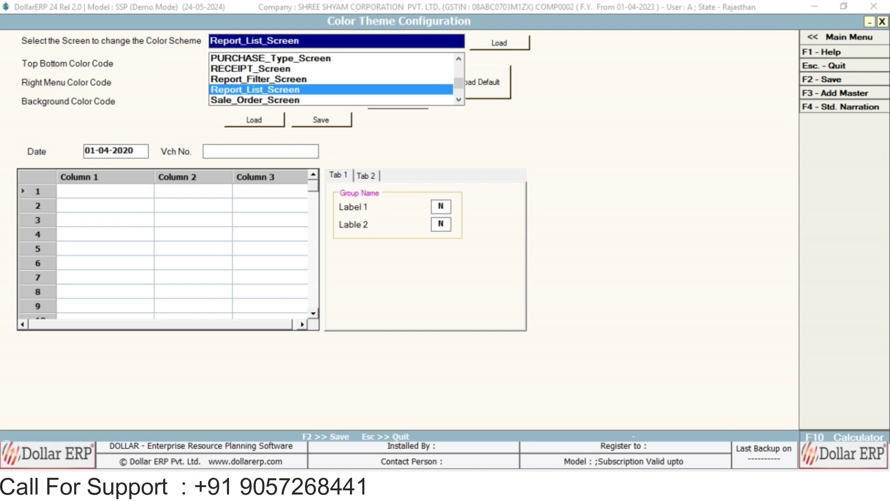
key("Down")
key("Down")
key("Down")
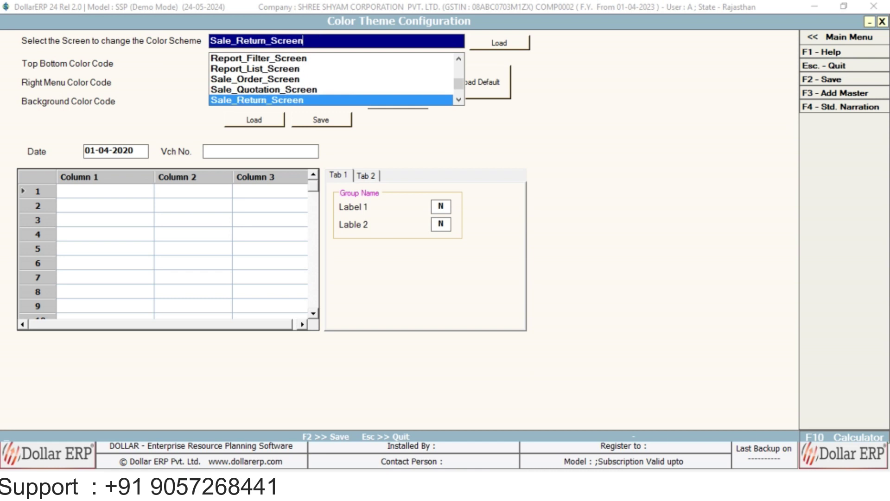
key("Down")
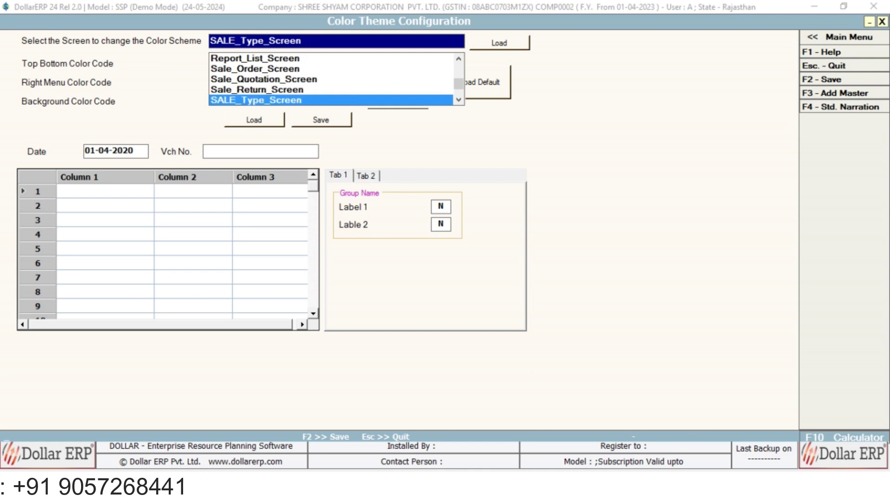
key("Down")
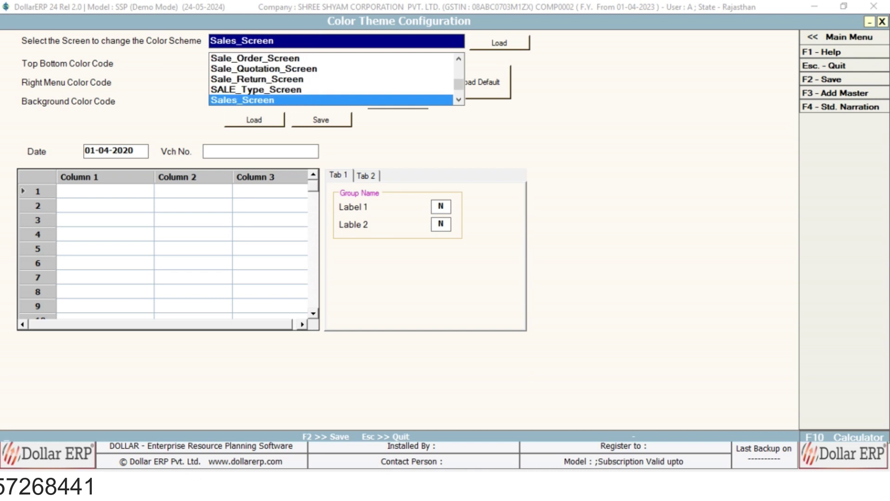